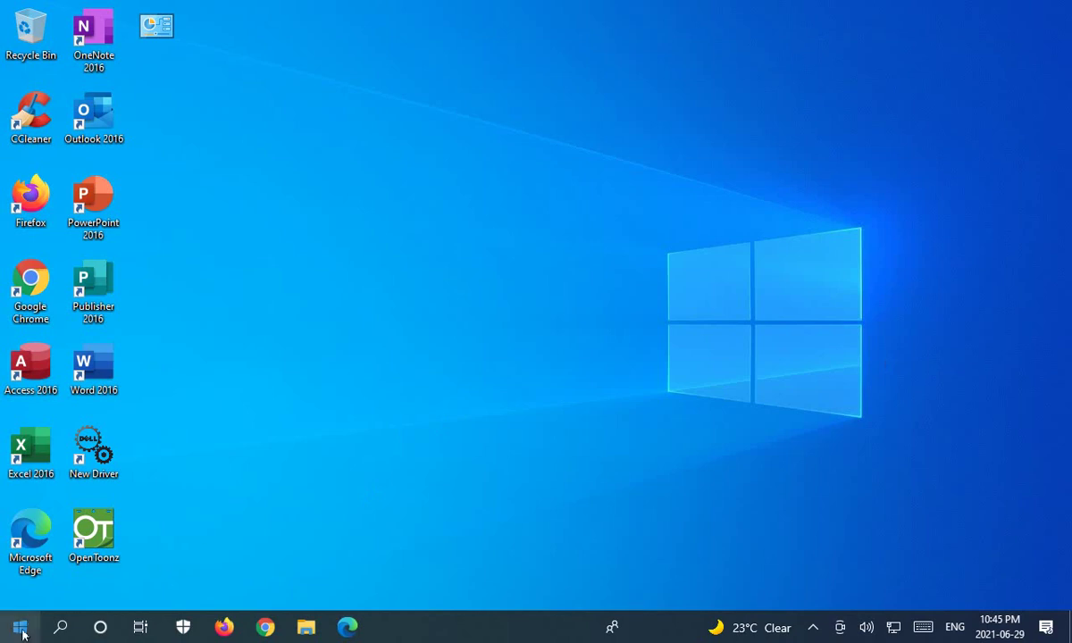
Go from Start to Settings, Update & Security, then the Windows Insider Programme page
key(super)
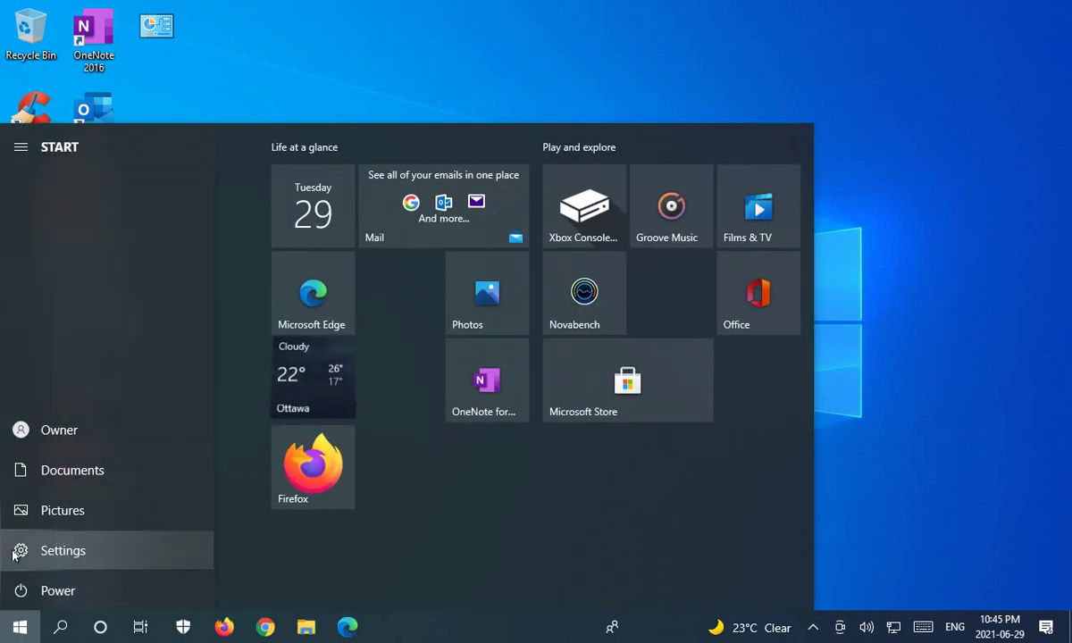
click(15, 554)
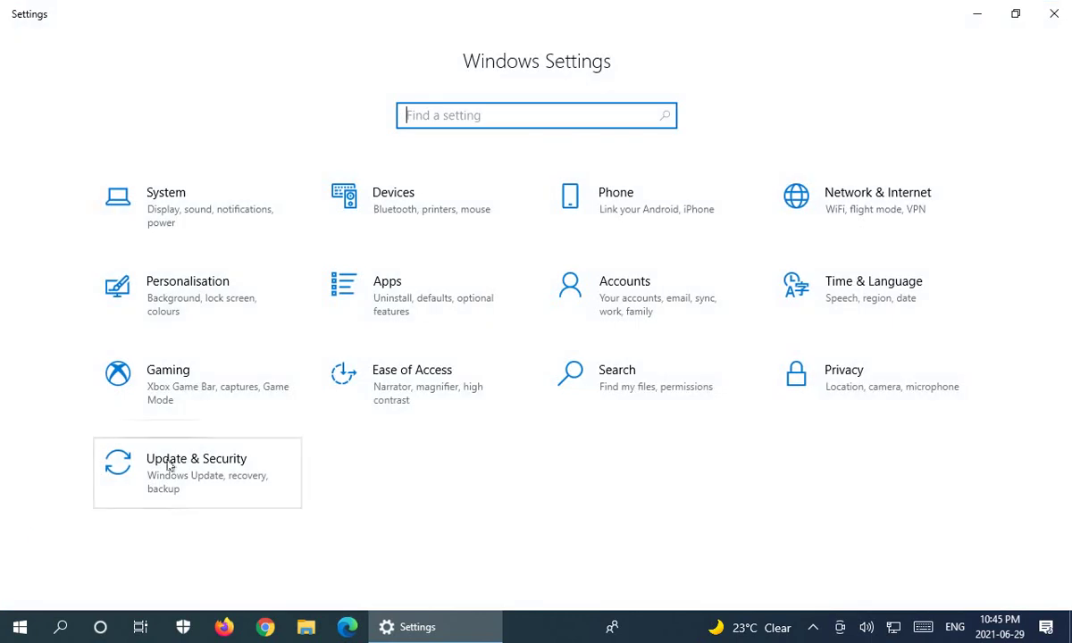
click(170, 466)
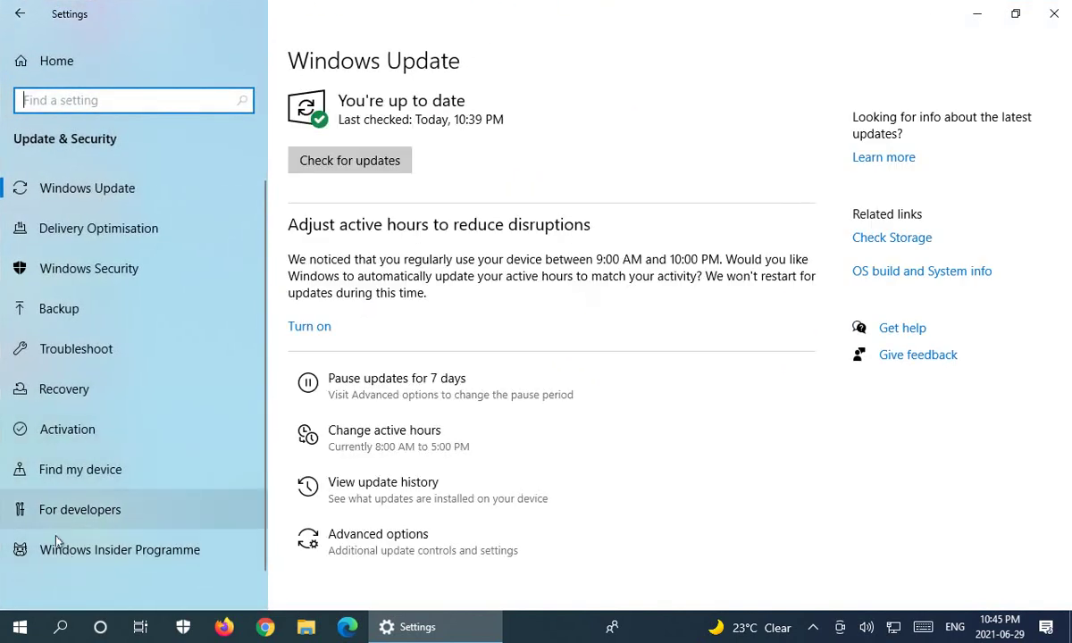
click(66, 550)
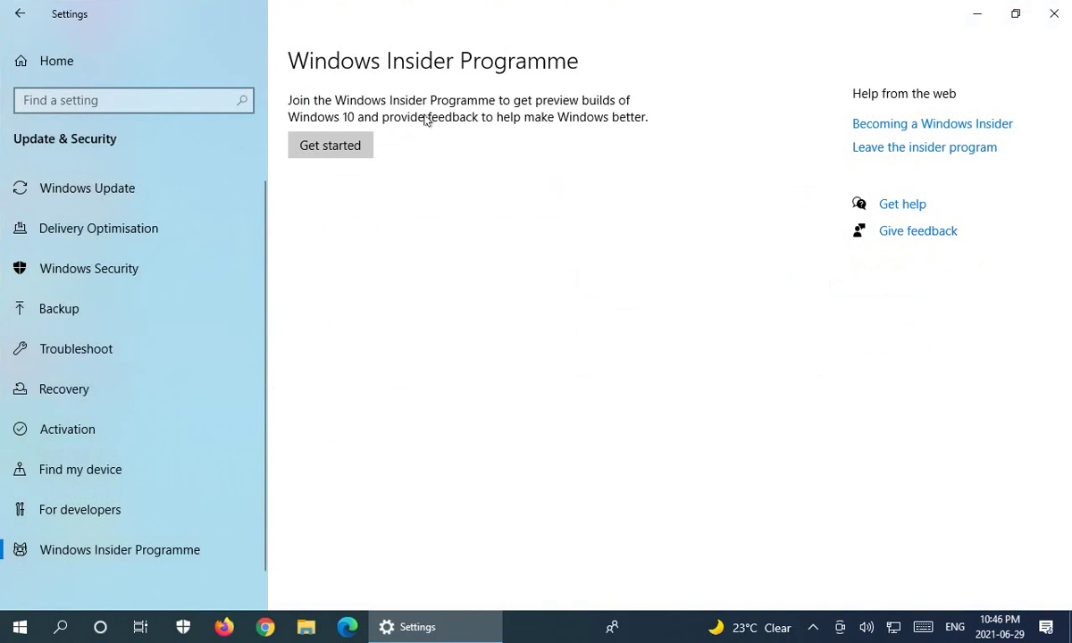
Launch Firefox from the taskbar to reach the Windows Insider home page
click(224, 627)
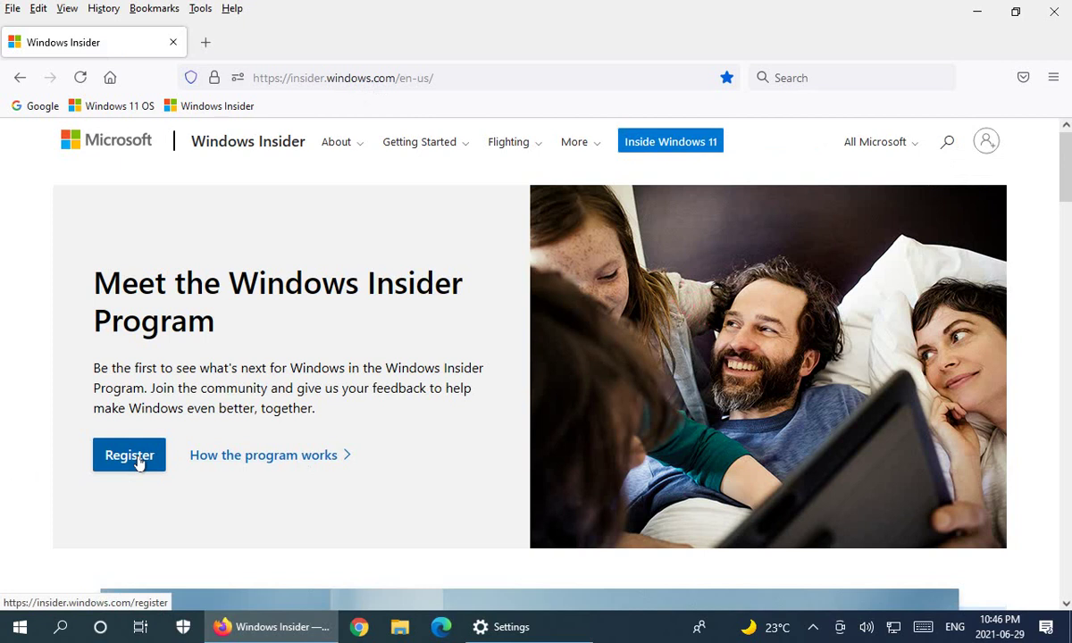
Sign in to the Insider site with the pasted Microsoft account email and password
click(983, 144)
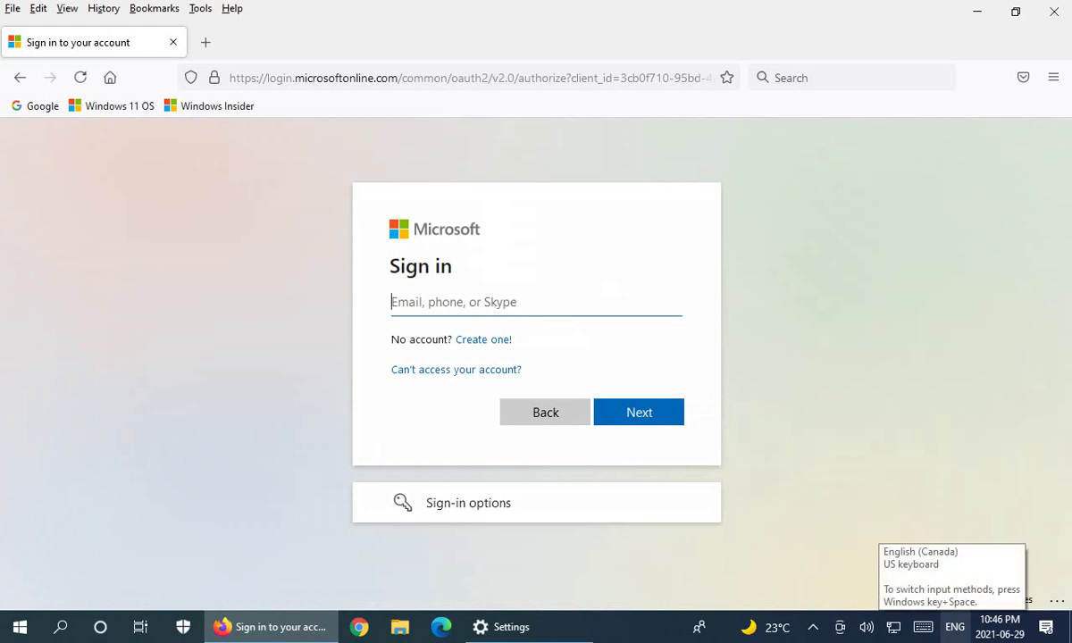
right_click(454, 306)
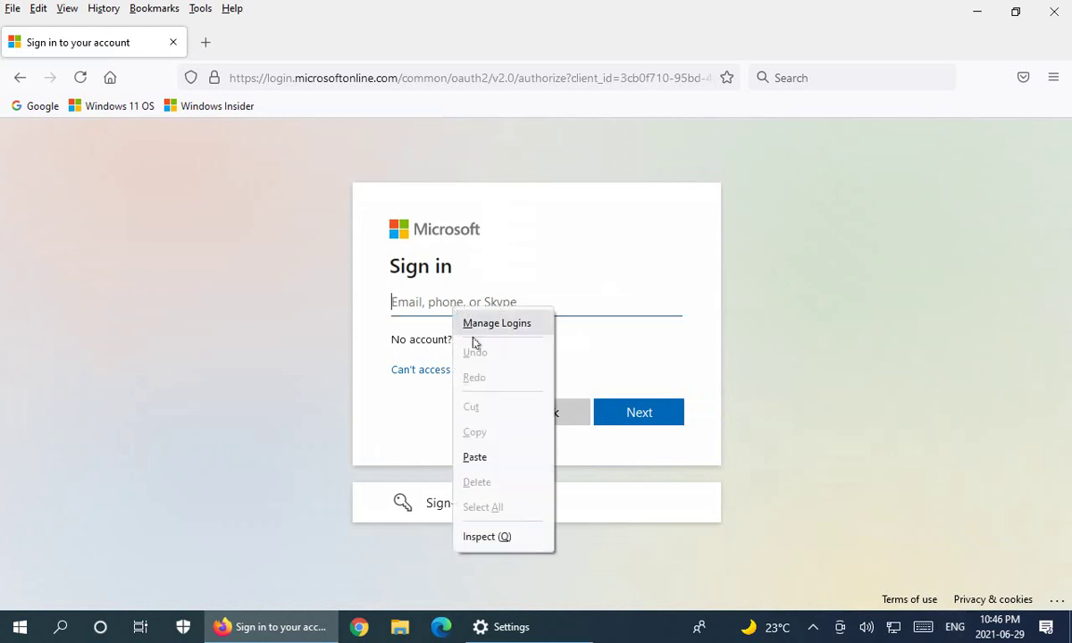
click(472, 454)
click(632, 414)
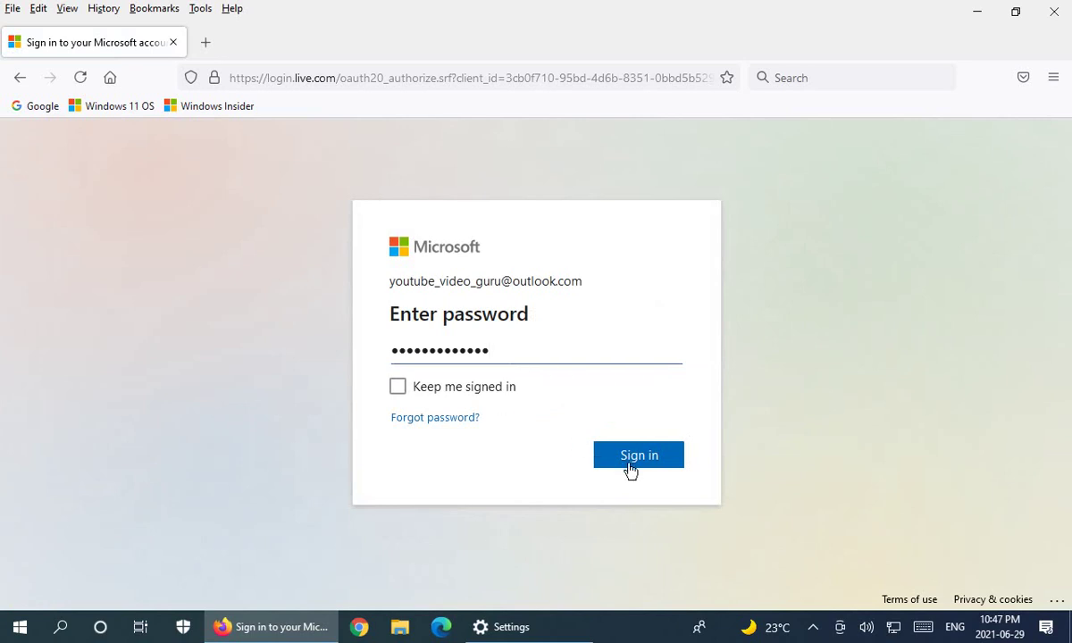
click(632, 457)
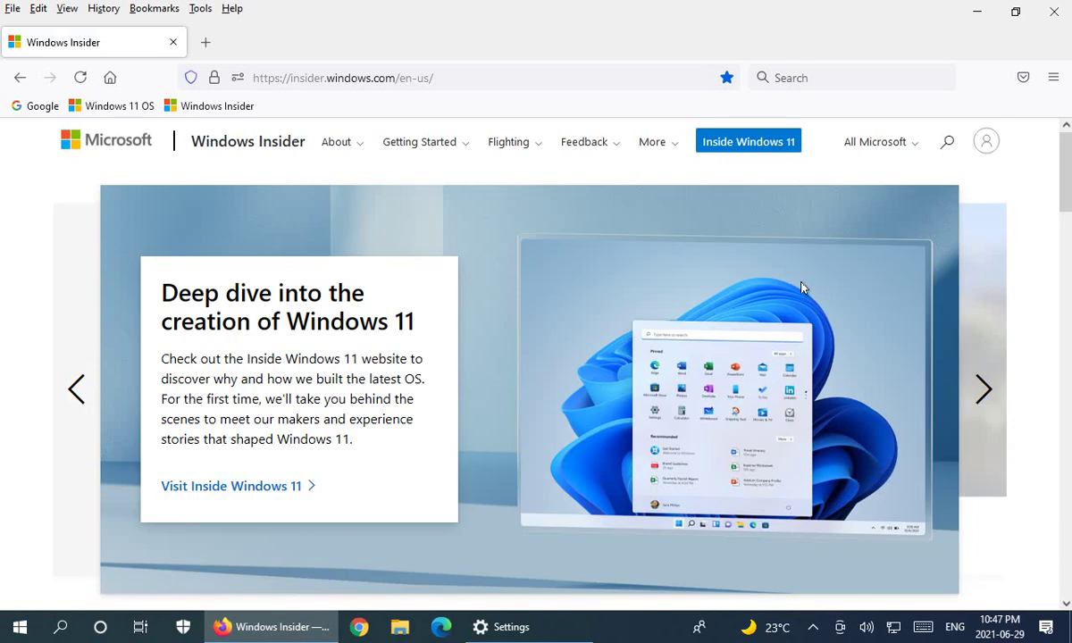
Scroll down to the channel section listing Dev Channel build 22000.51
drag(1066, 179, 1068, 259)
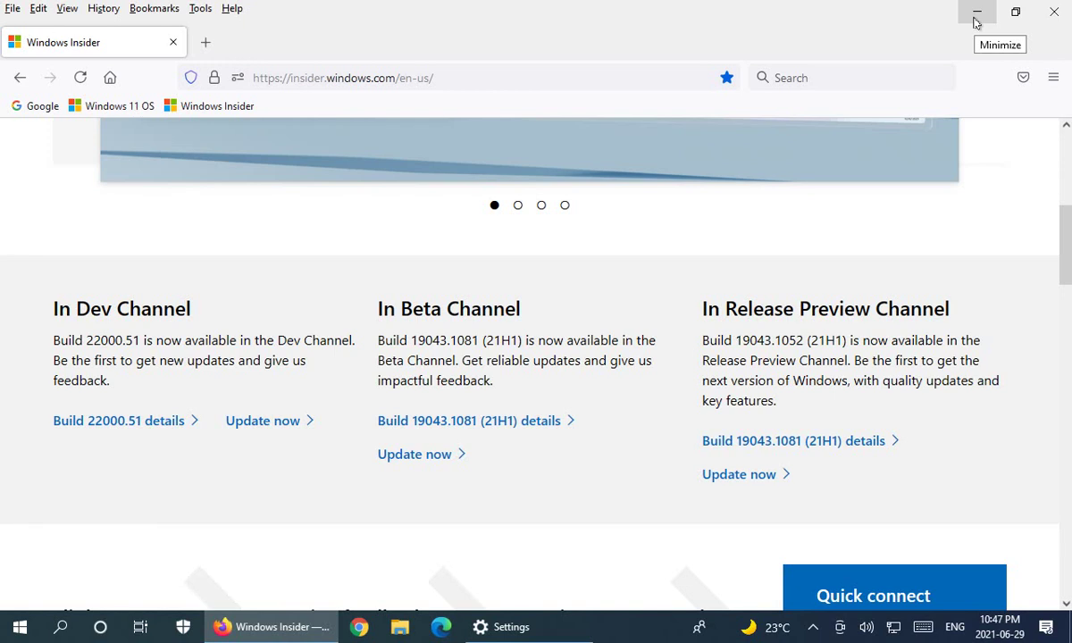
Minimise Firefox and choose Get started on the Windows Insider Programme page
click(976, 15)
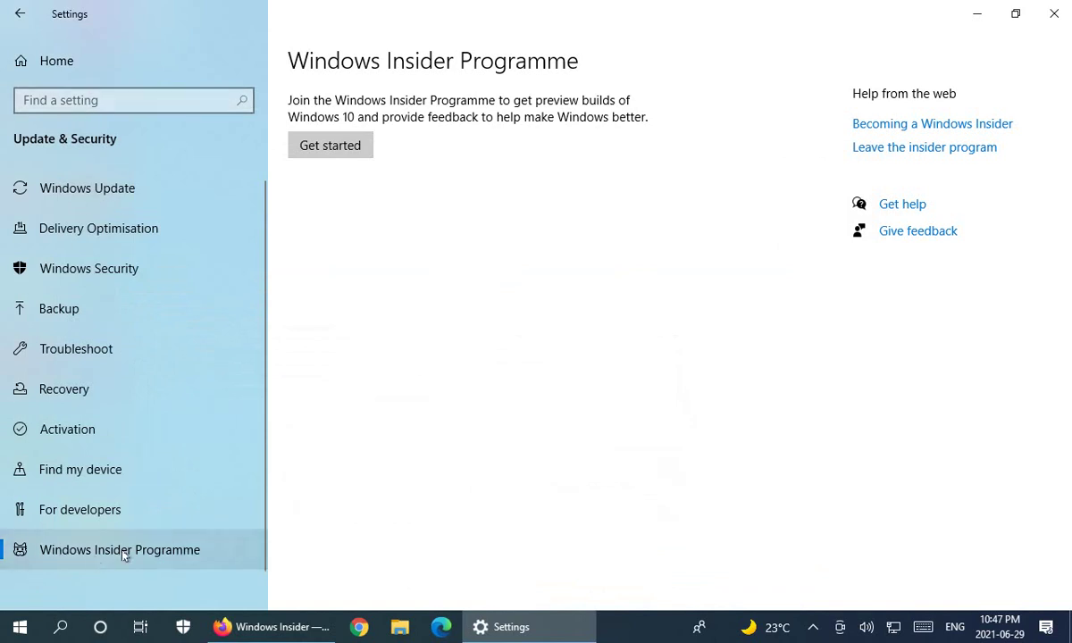
click(352, 147)
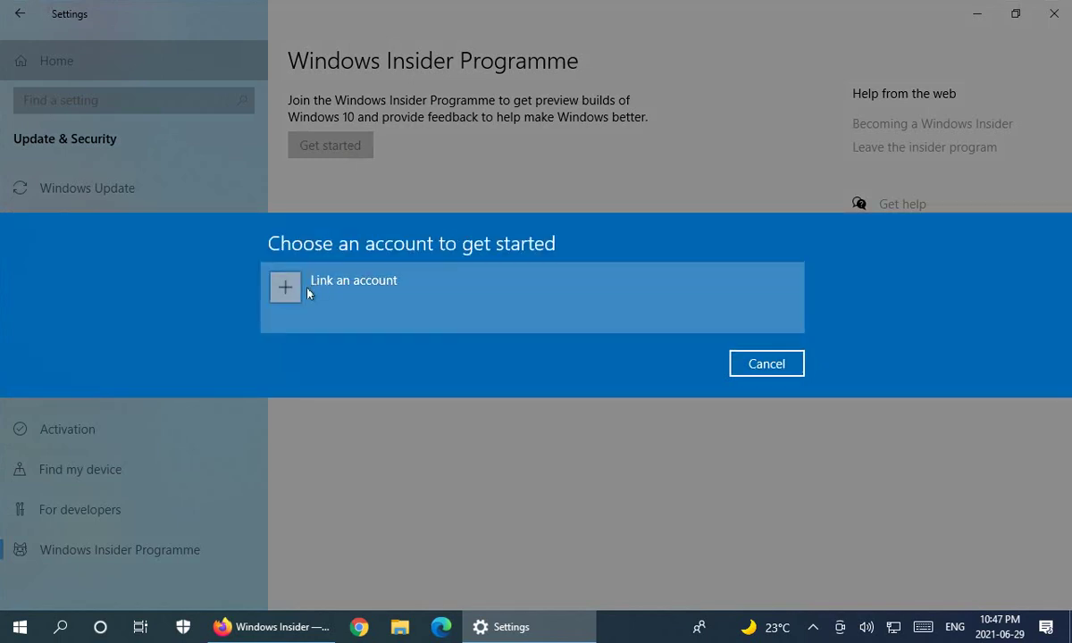
Choose to link a different Microsoft account to the Insider Programme
click(349, 308)
click(348, 308)
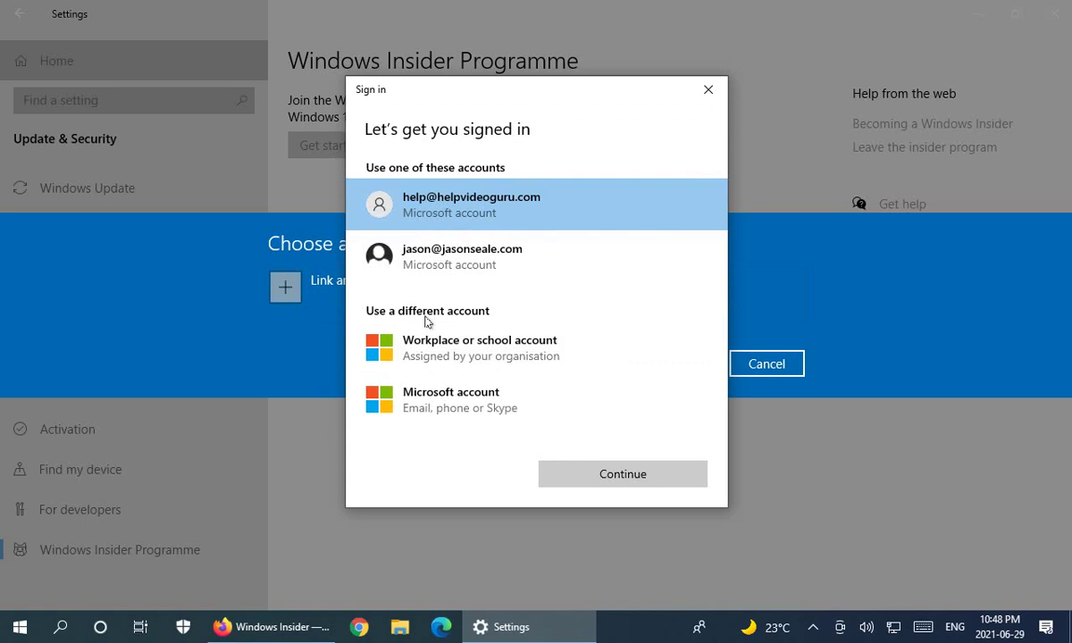
click(426, 406)
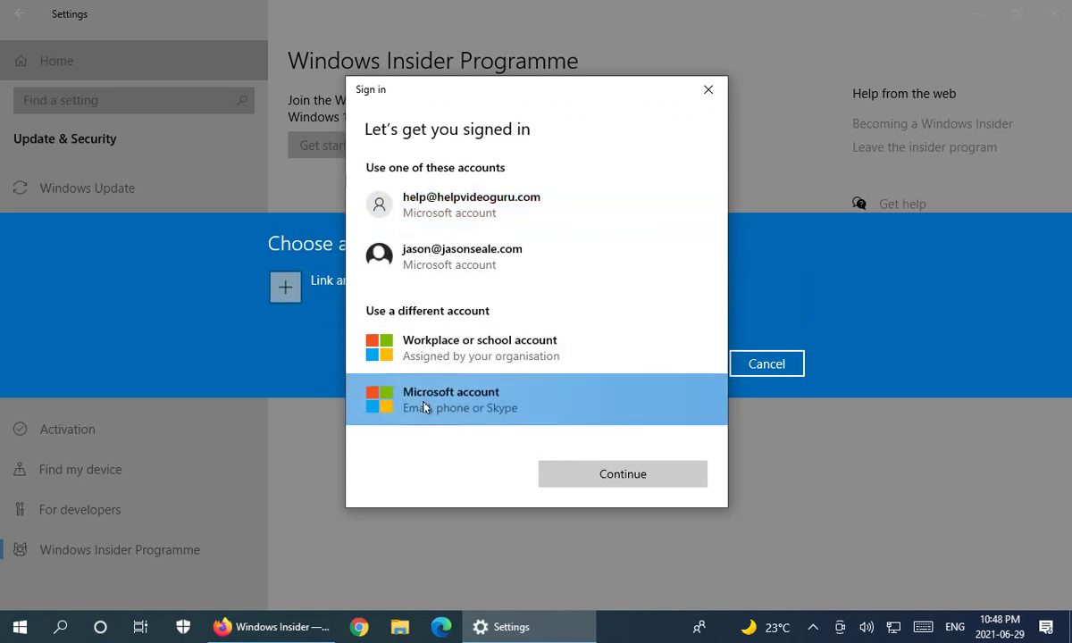
click(629, 480)
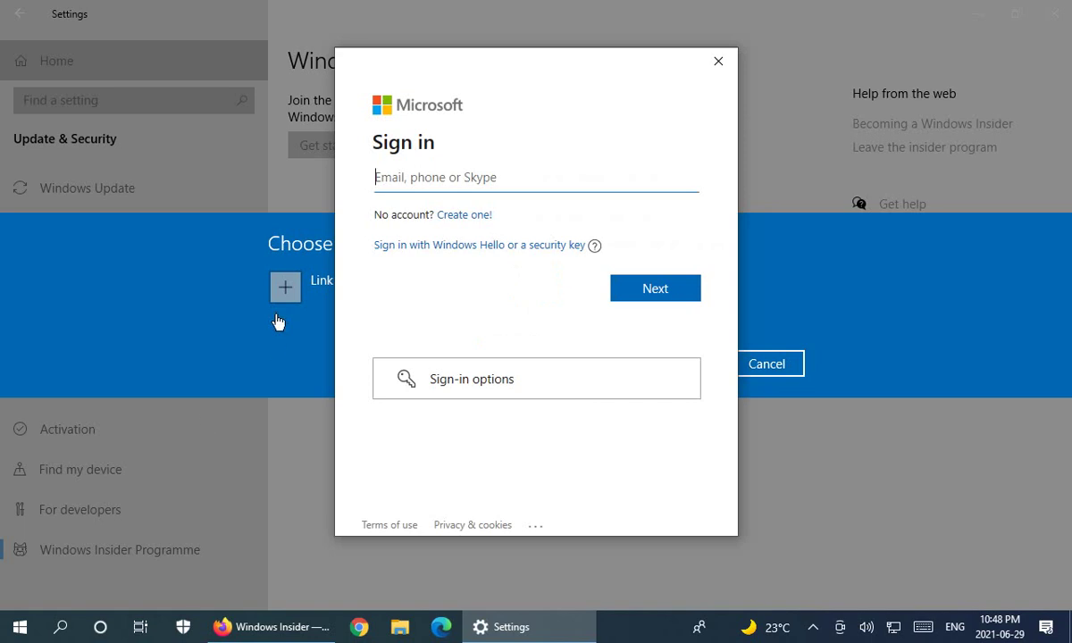
click(462, 177)
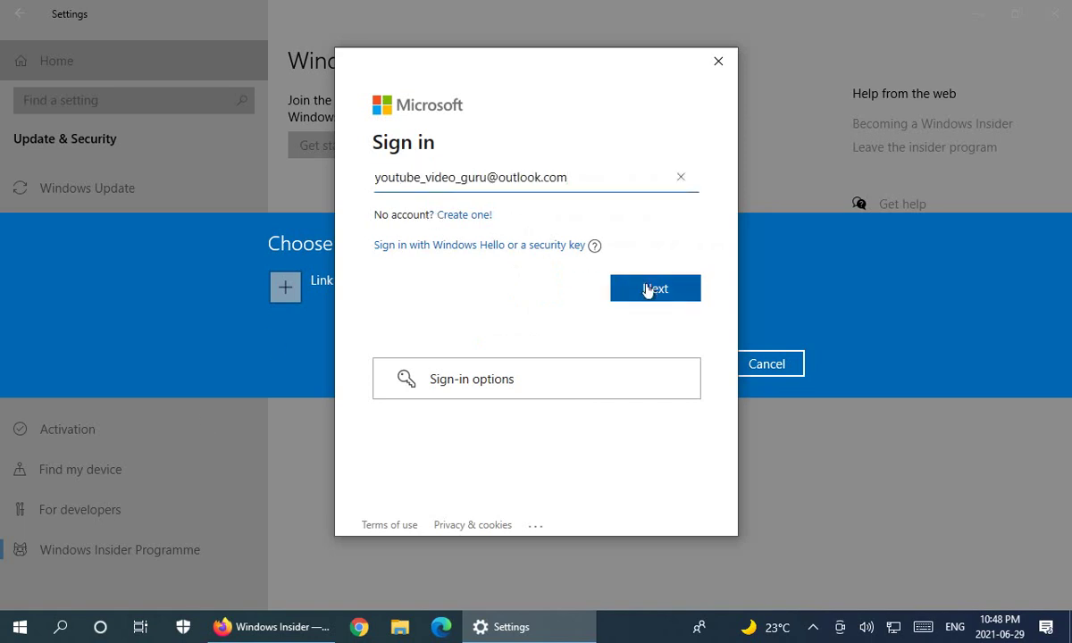
click(655, 290)
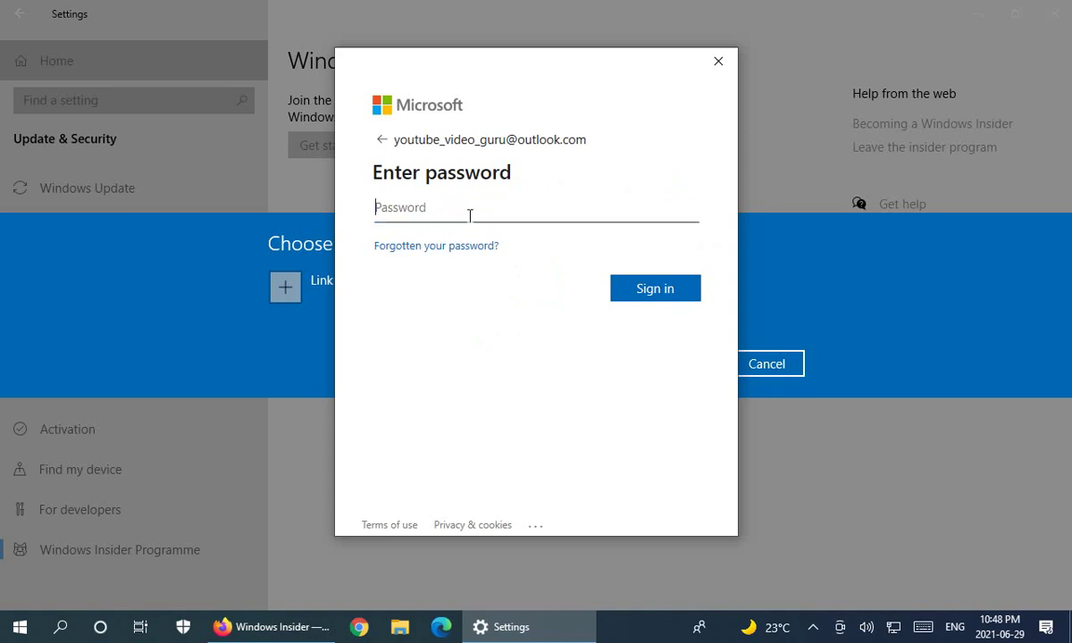
key(ctrl+v)
click(658, 292)
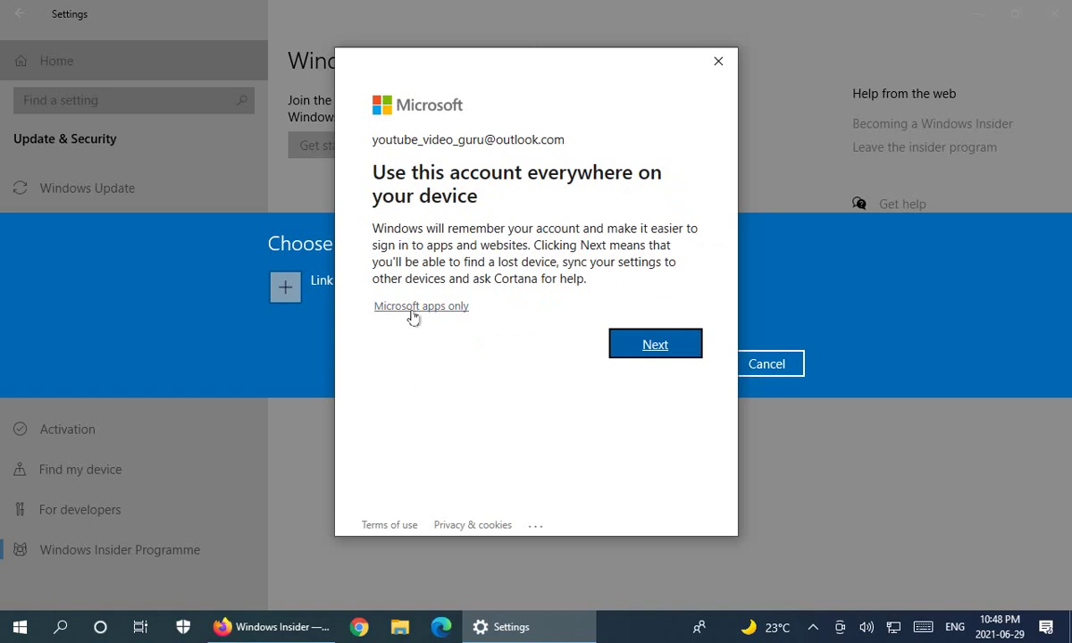
click(651, 351)
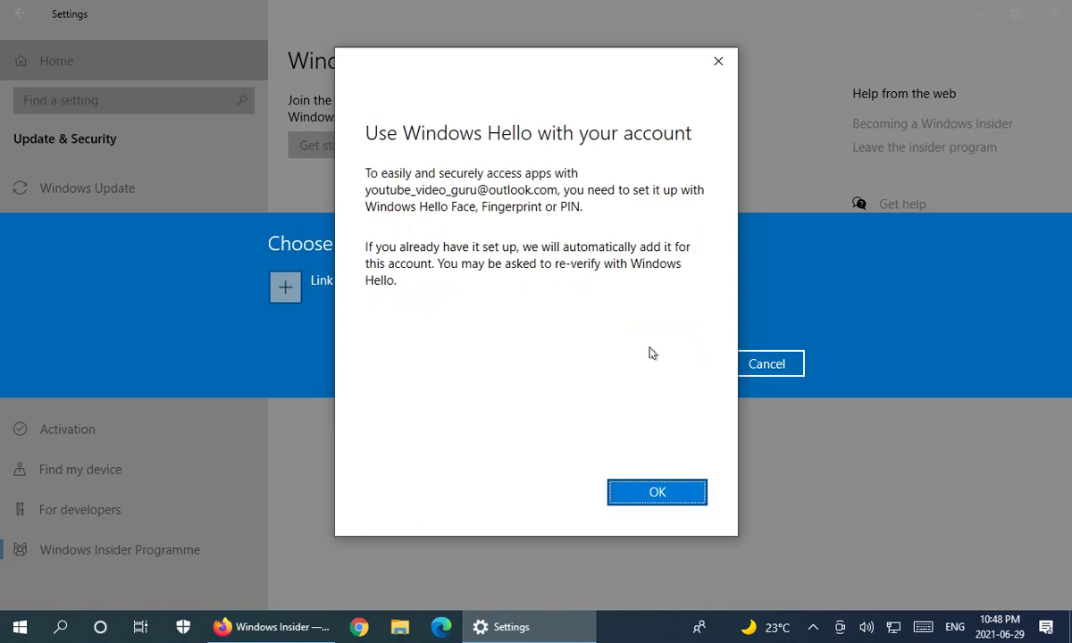
click(656, 494)
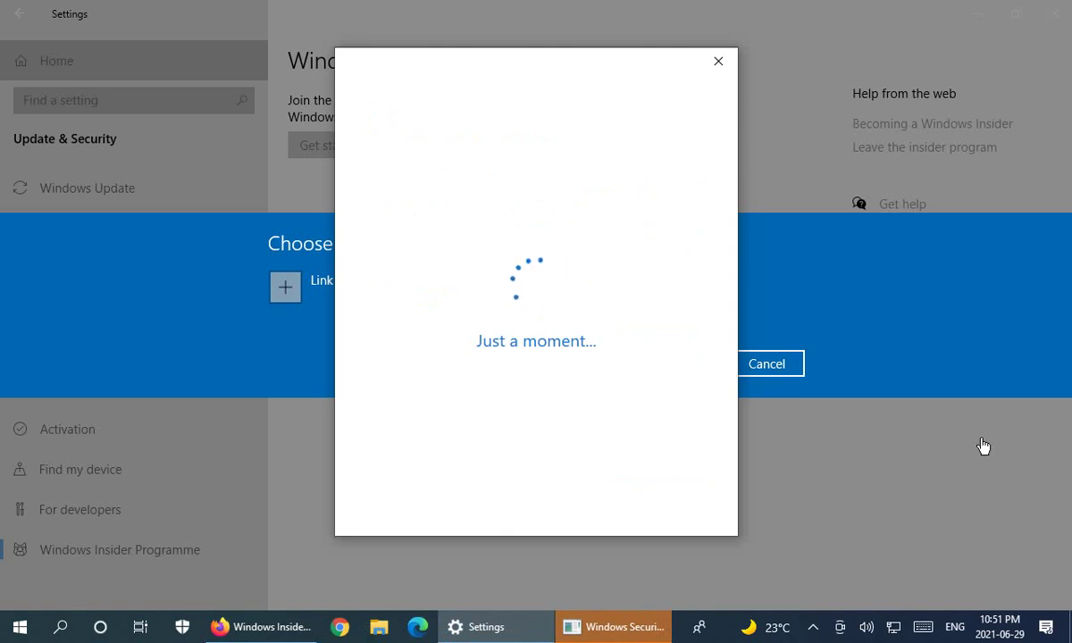
click(626, 636)
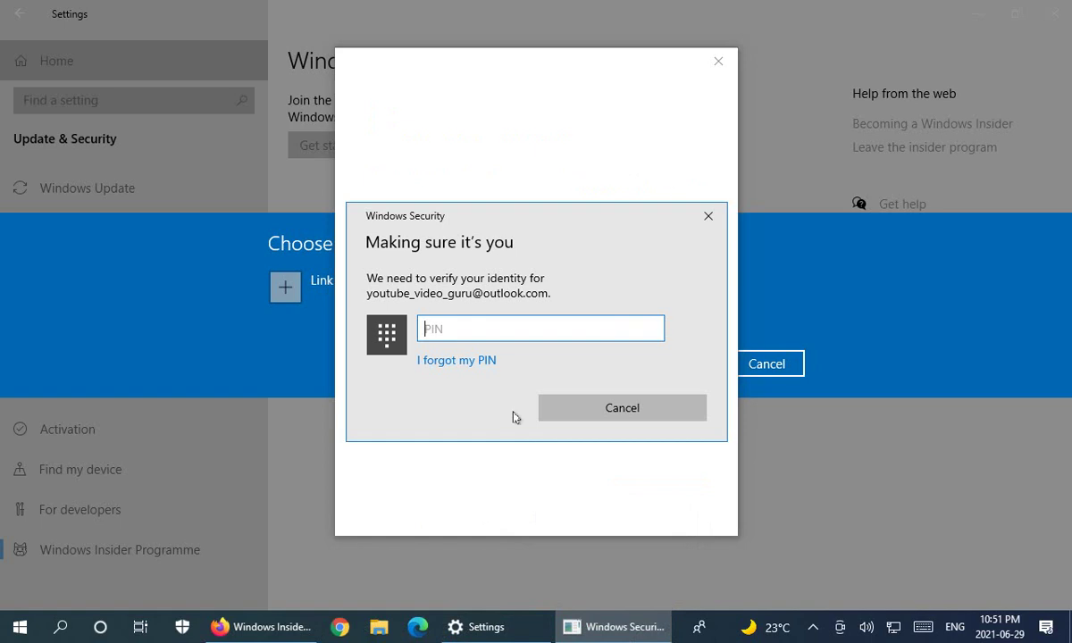
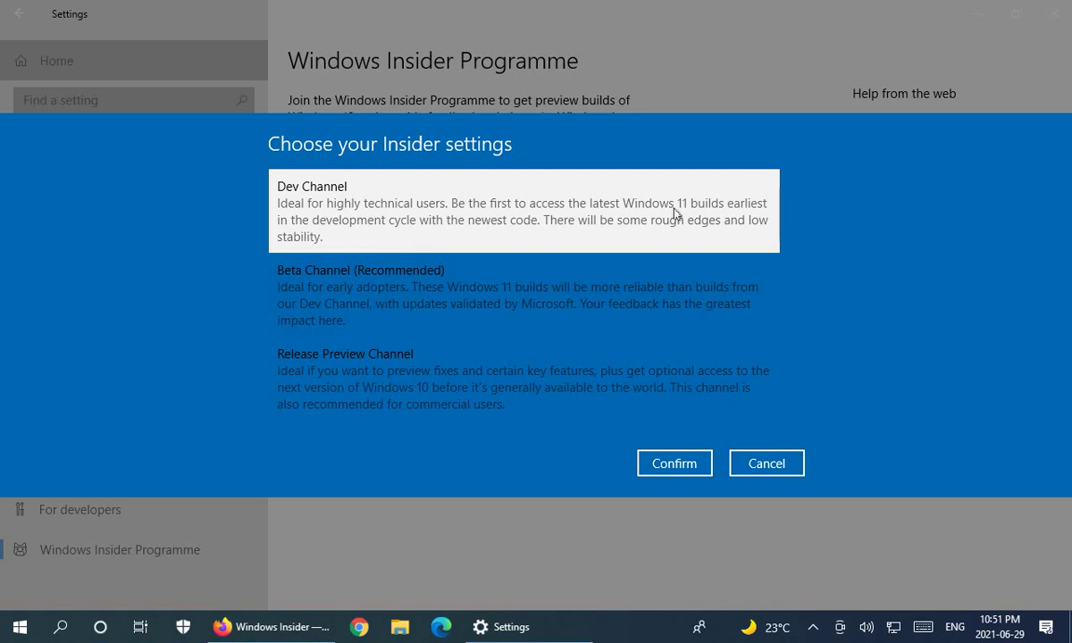
Pick the Dev Channel, accept the Insider terms, and restart the PC now
click(679, 470)
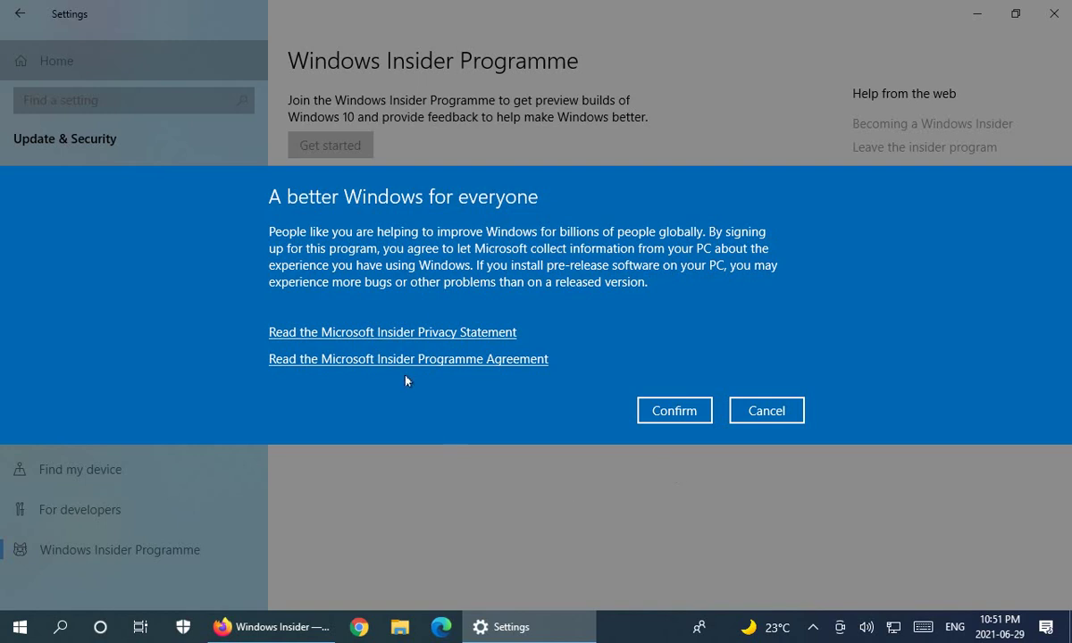
click(689, 413)
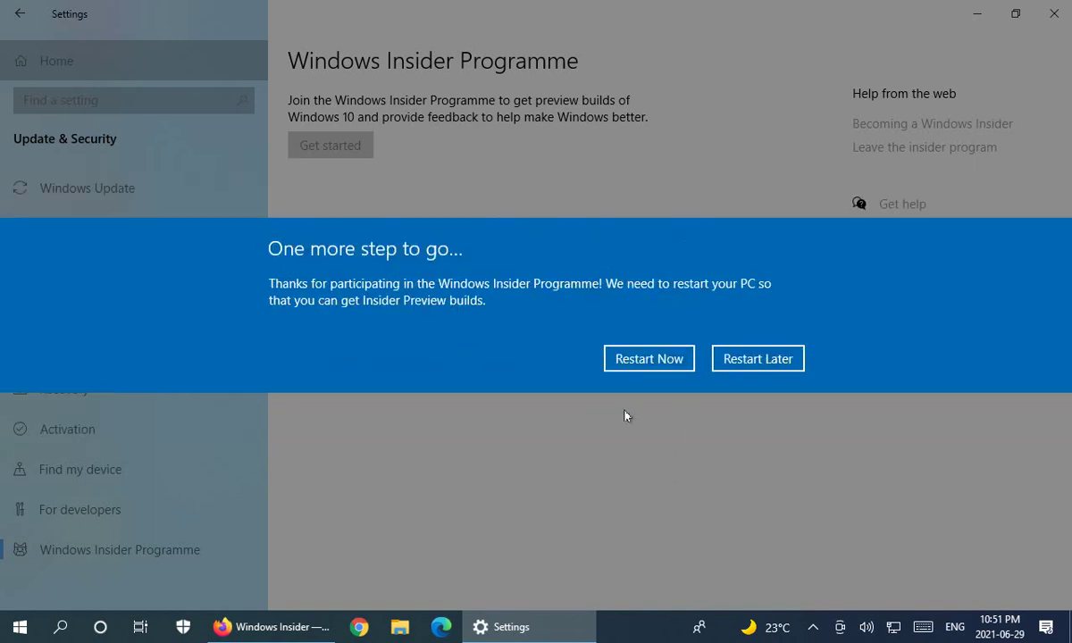
click(660, 366)
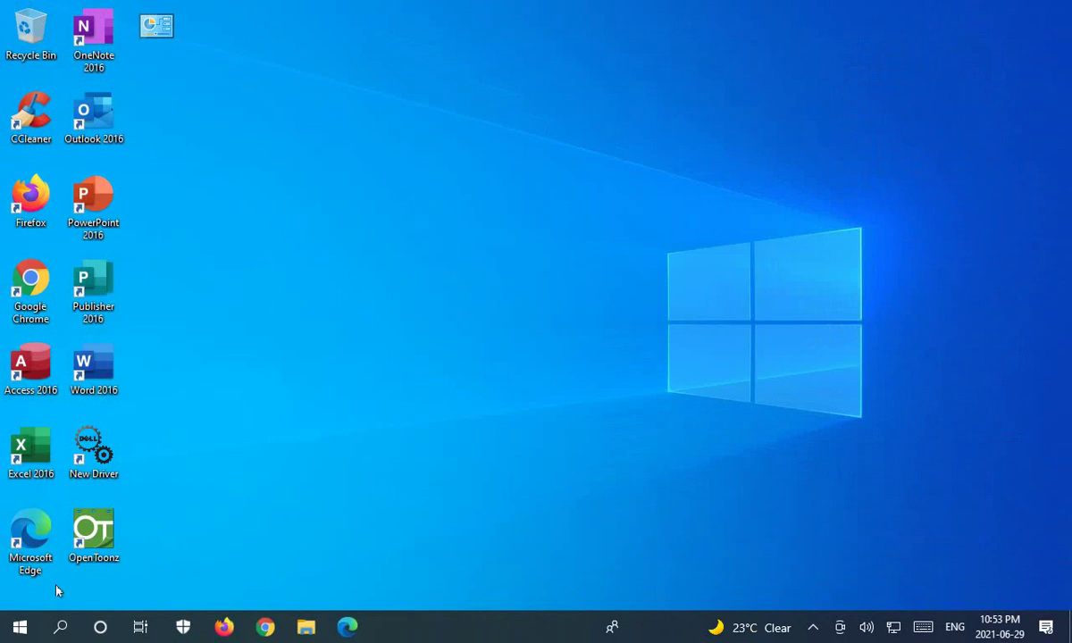
Reopen Settings' Update & Security Windows Insider Programme page to check Dev Channel enrolment
click(22, 633)
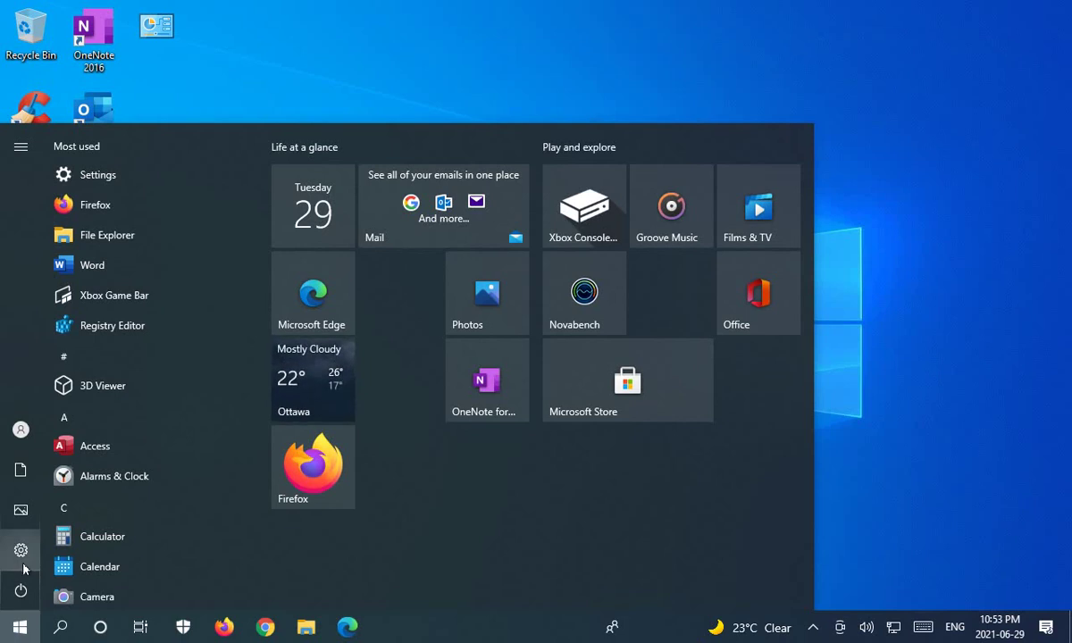
click(21, 551)
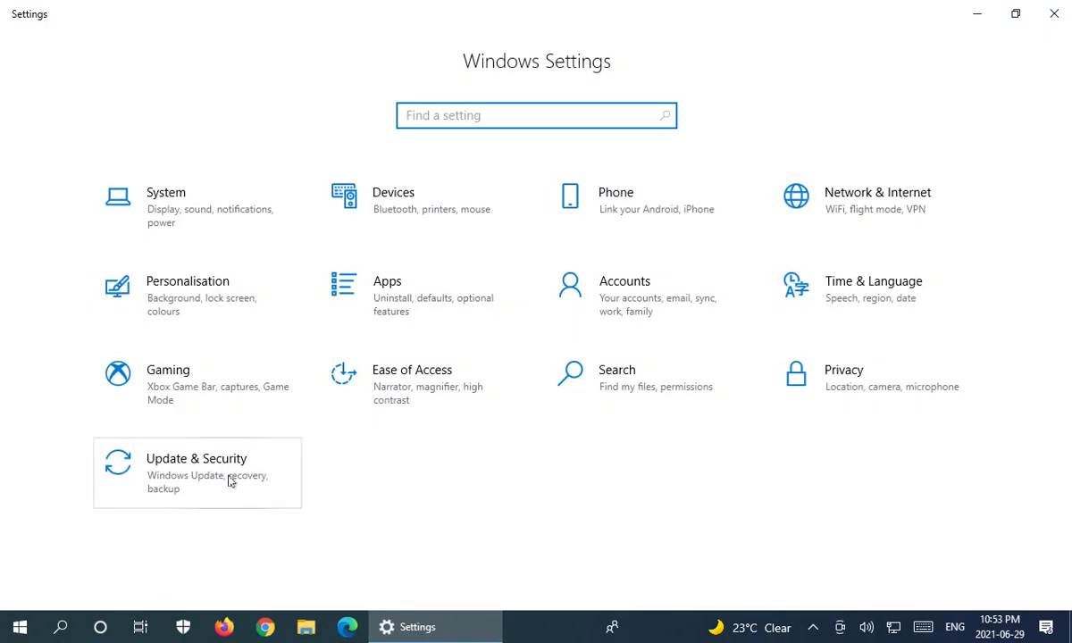
click(227, 481)
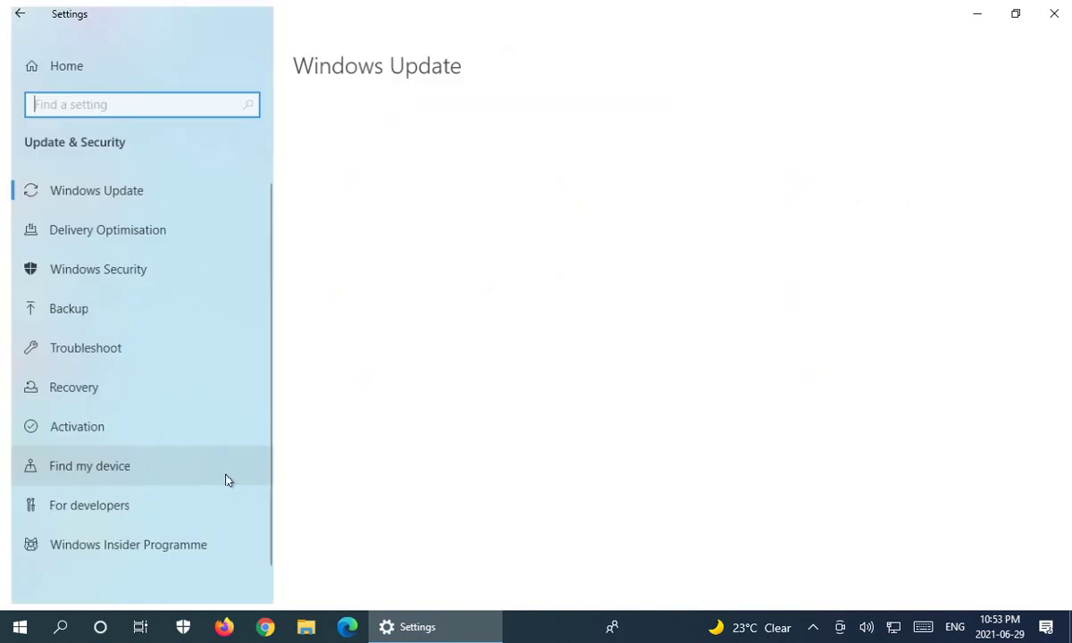
click(114, 554)
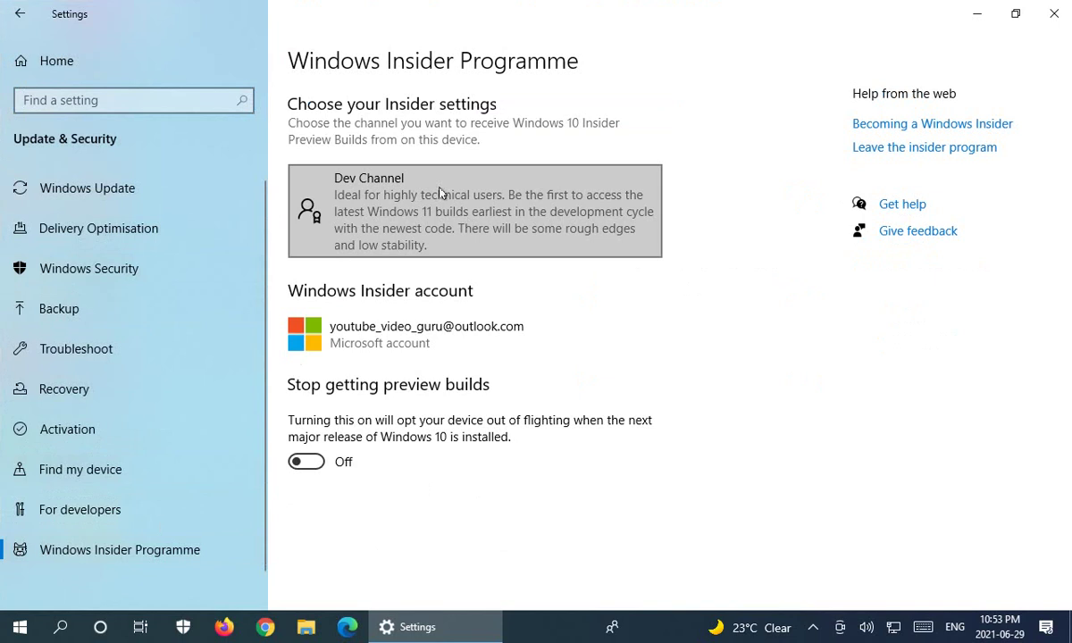
mouse_move(474, 211)
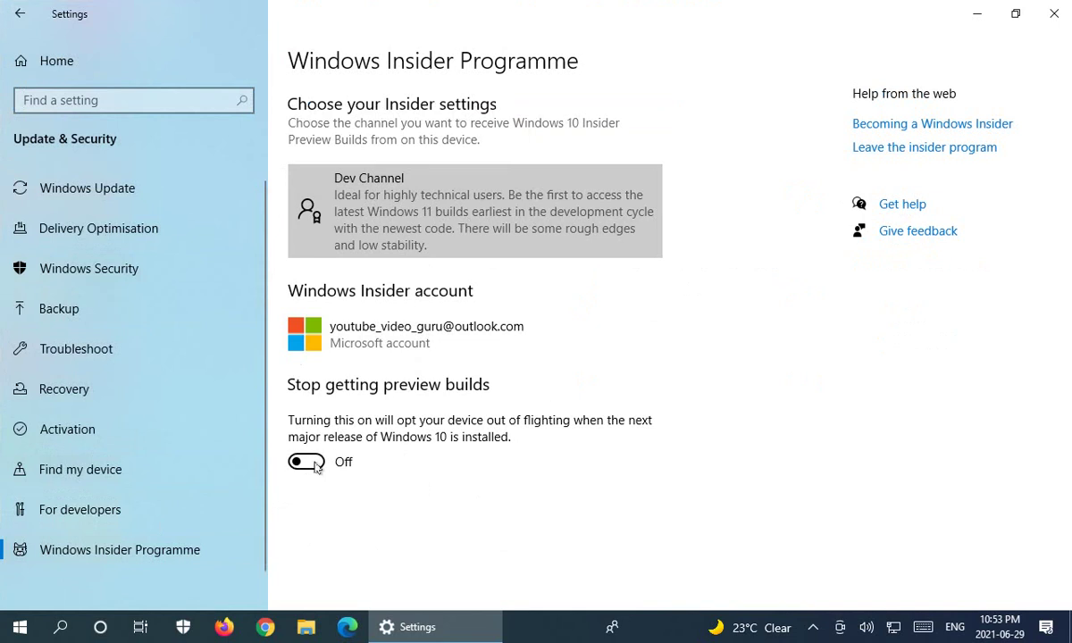
Check for updates in Windows Update to fetch Windows 11 Insider Preview 10.0.22000.51
click(77, 196)
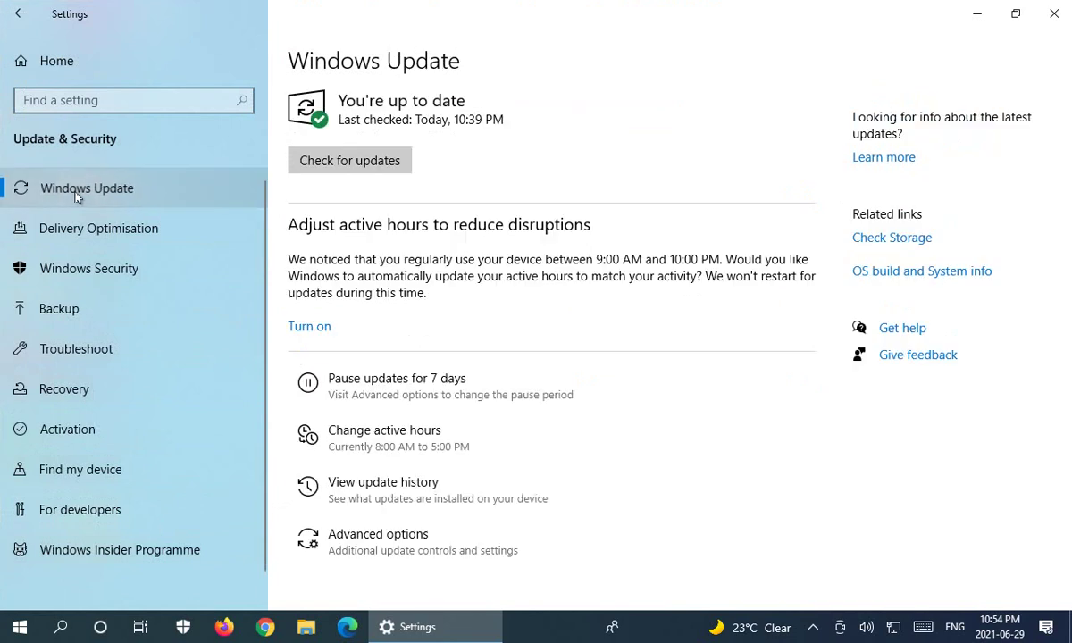
click(369, 166)
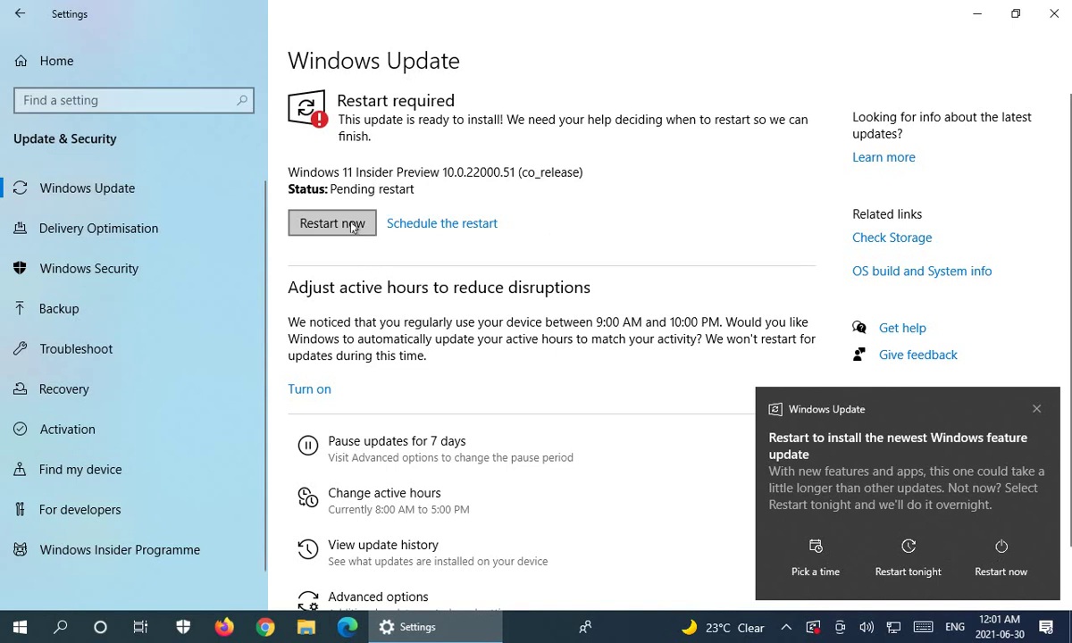
Restart the PC now to apply the pending Windows 11 Insider Preview update
click(352, 225)
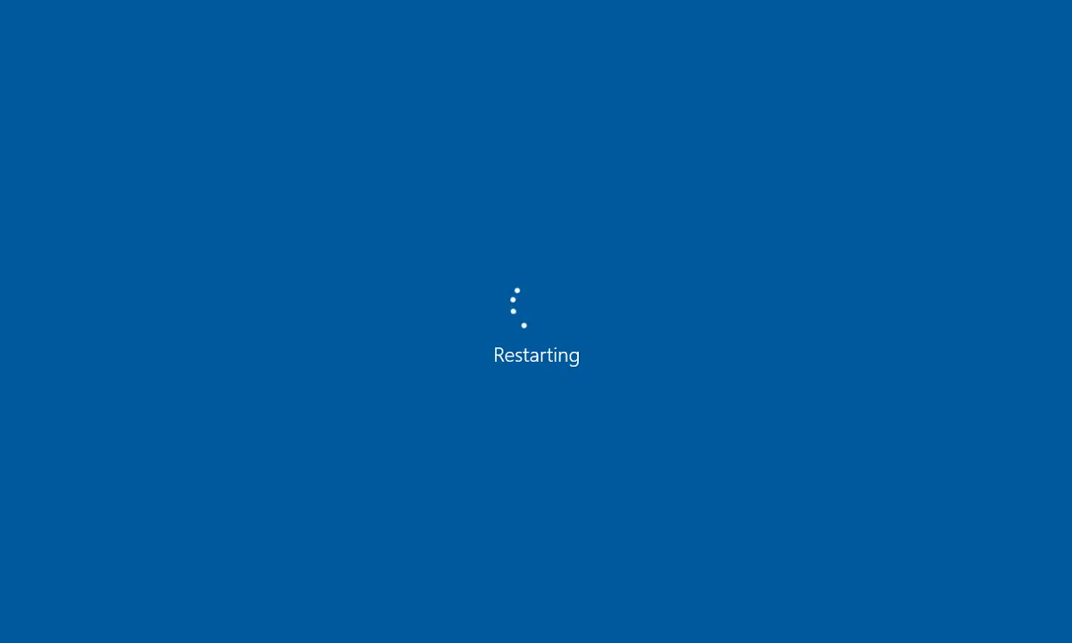